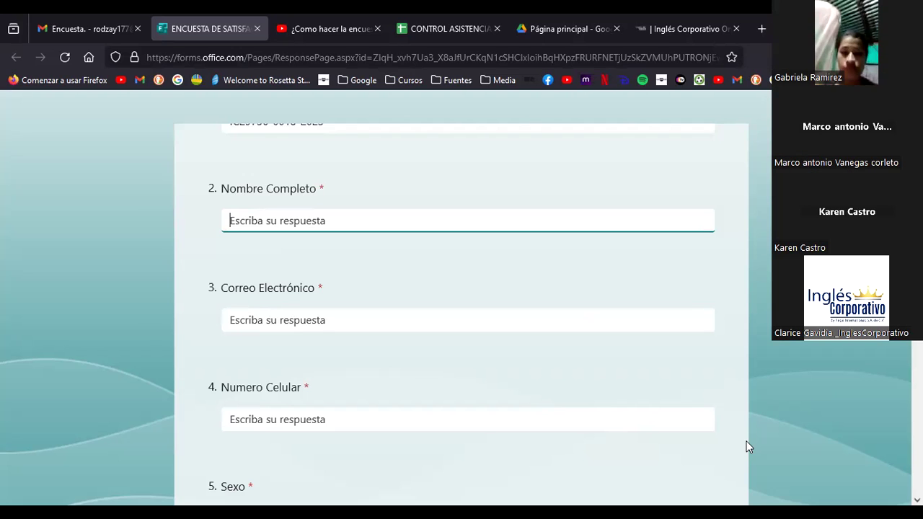
Examine the survey's full name, e-mail, mobile number and sex questions.
click(254, 325)
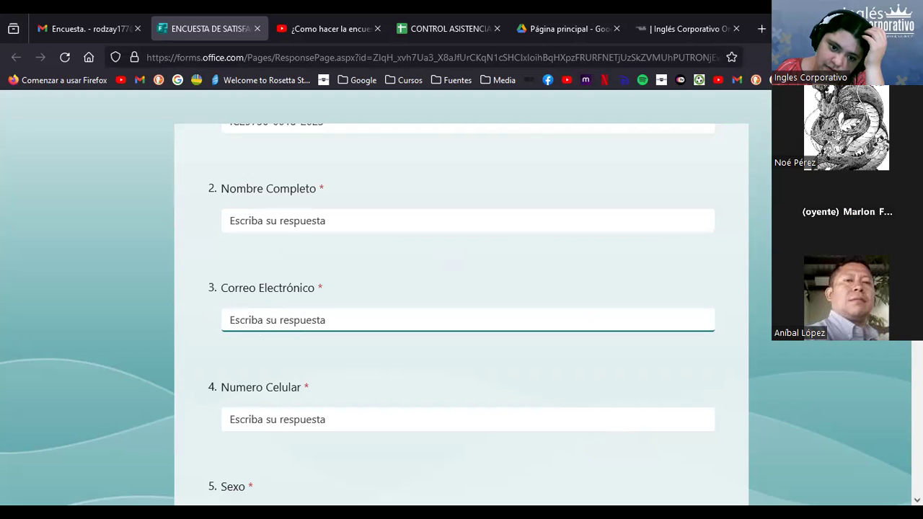
click(232, 419)
click(270, 219)
click(274, 320)
click(282, 411)
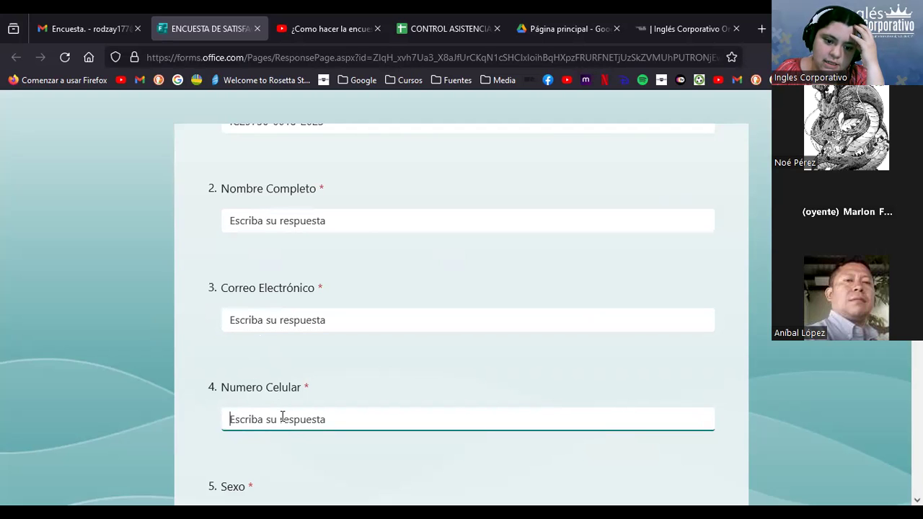
click(274, 221)
click(283, 320)
click(295, 418)
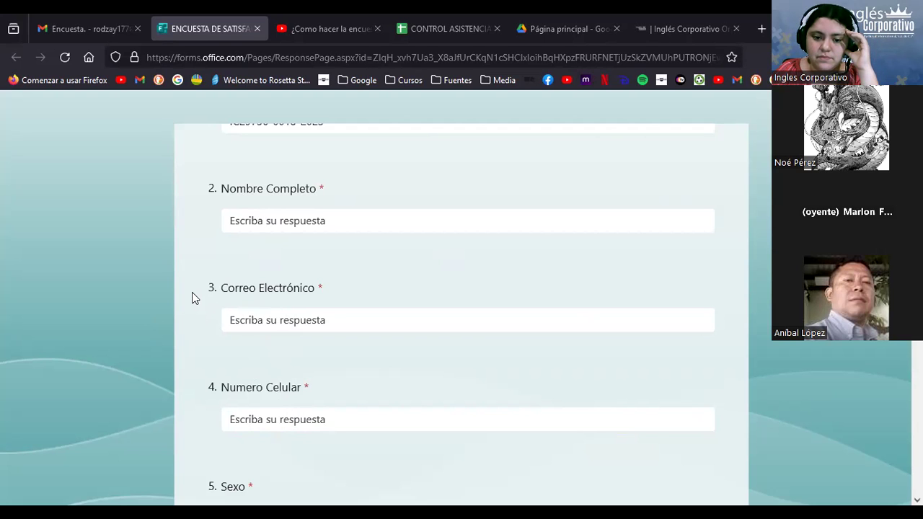
scroll(192, 292, down, 3)
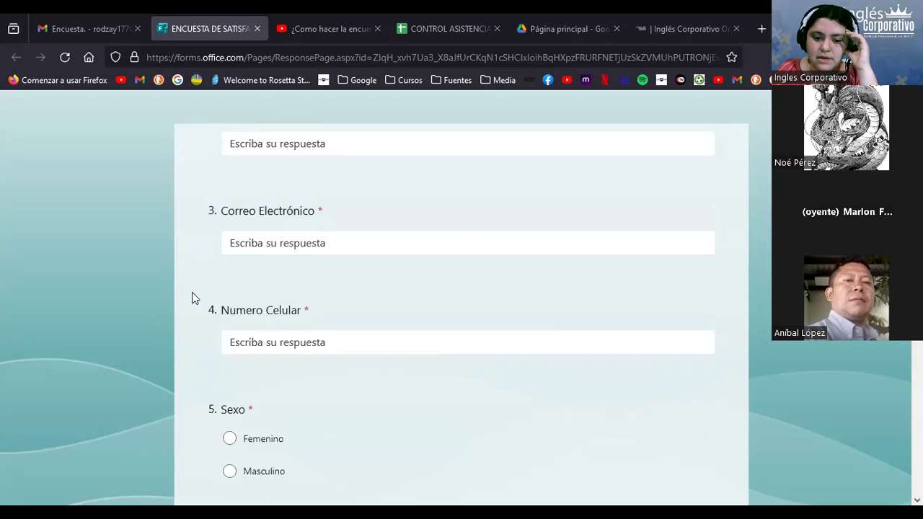
scroll(192, 292, up, 2)
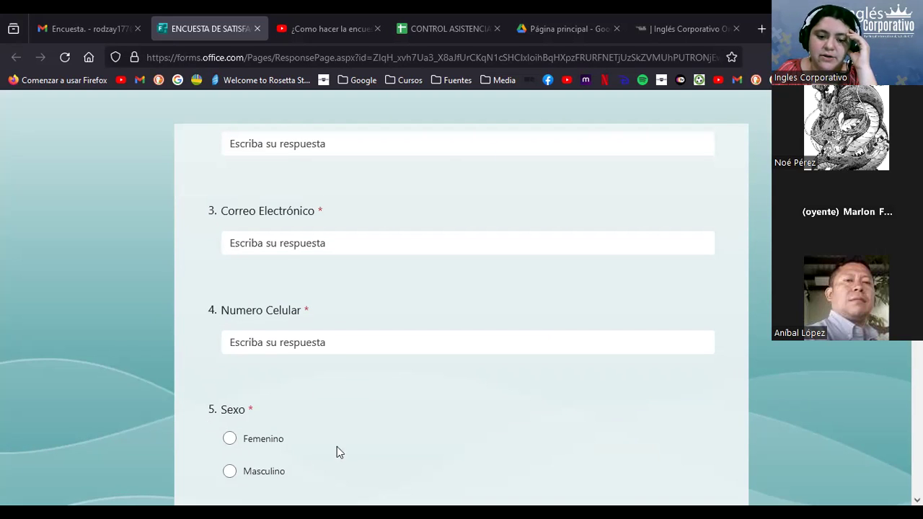
scroll(347, 445, down, 1)
scroll(349, 445, up, 1)
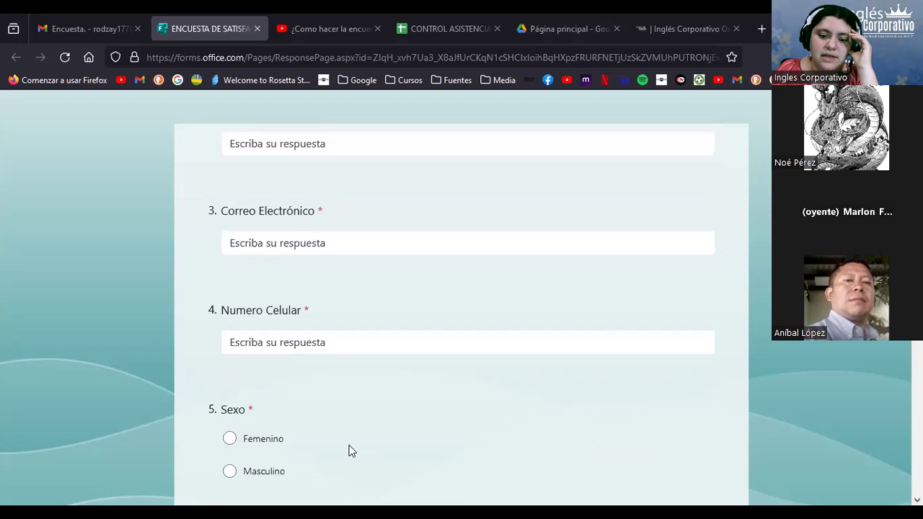
scroll(348, 450, down, 2)
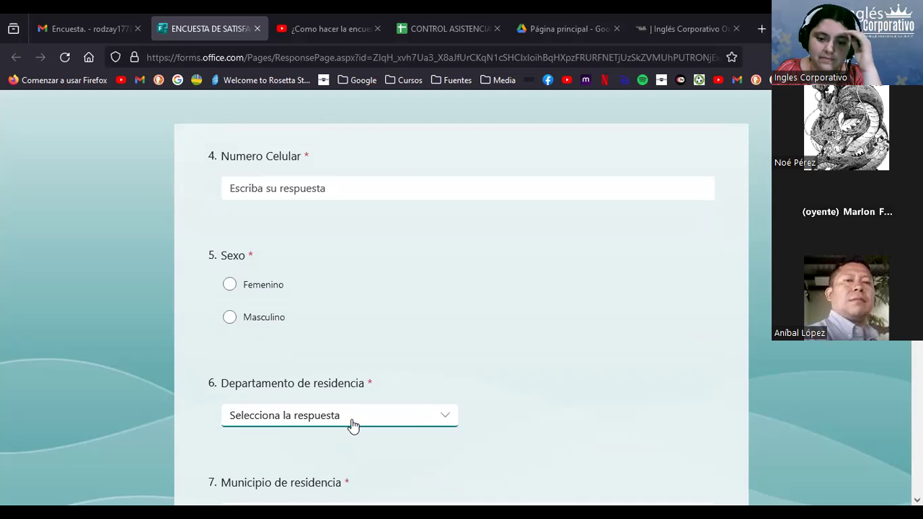
Look through the residence department choices and answer the Sexo question with Masculino.
click(353, 425)
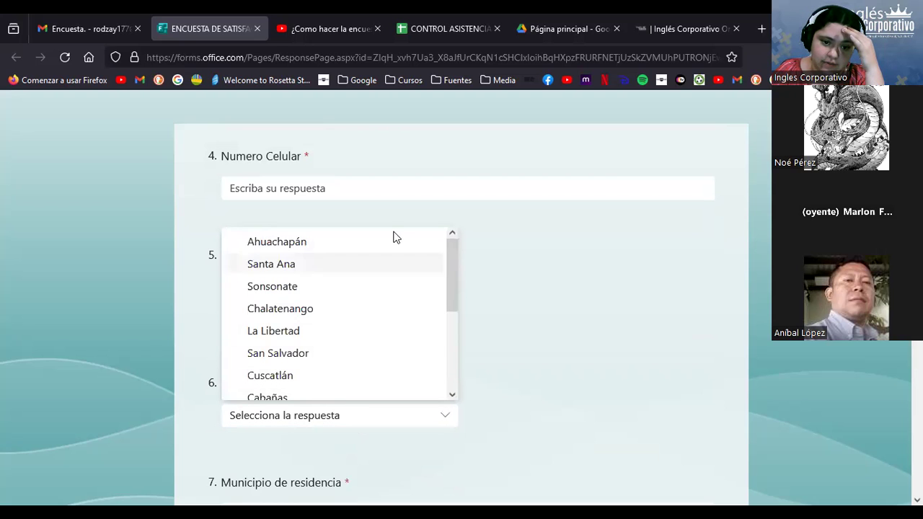
click(552, 328)
scroll(552, 328, down, 3)
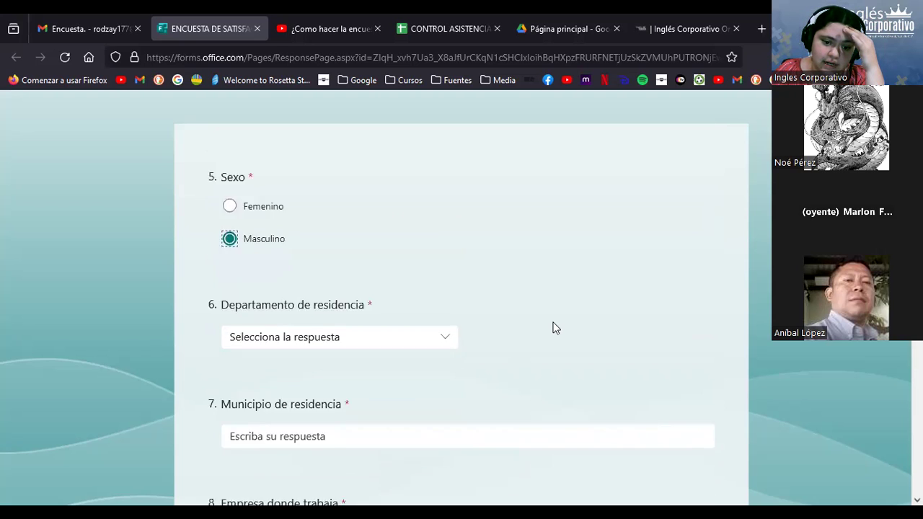
Examine the survey's residence department, residence municipality and employer questions.
click(313, 362)
click(314, 362)
scroll(313, 362, down, 1)
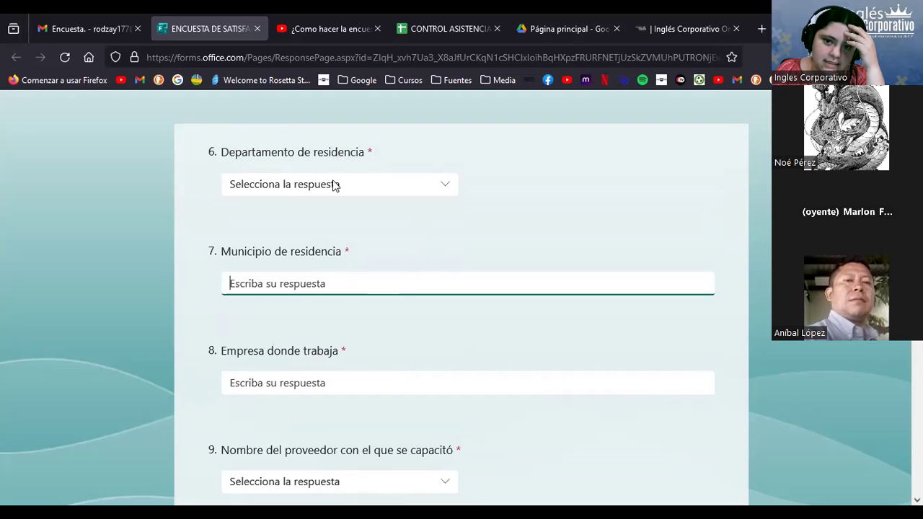
click(414, 150)
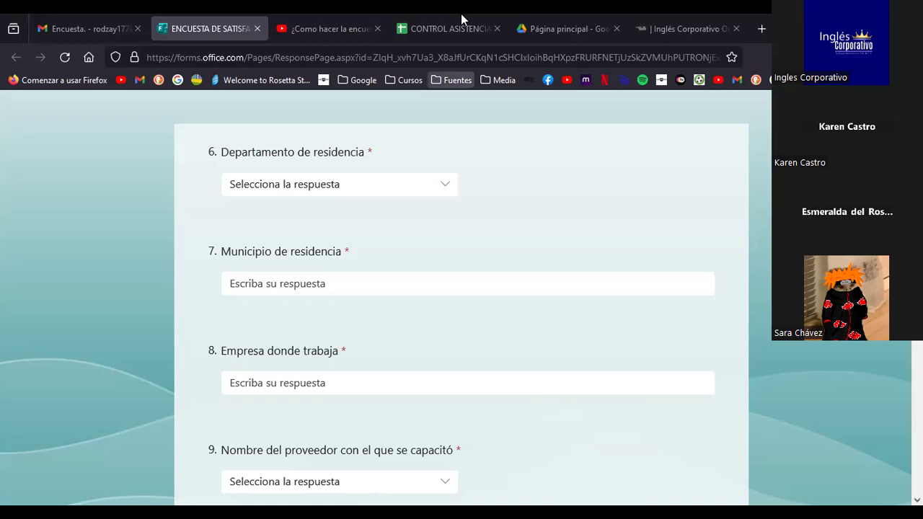
click(460, 13)
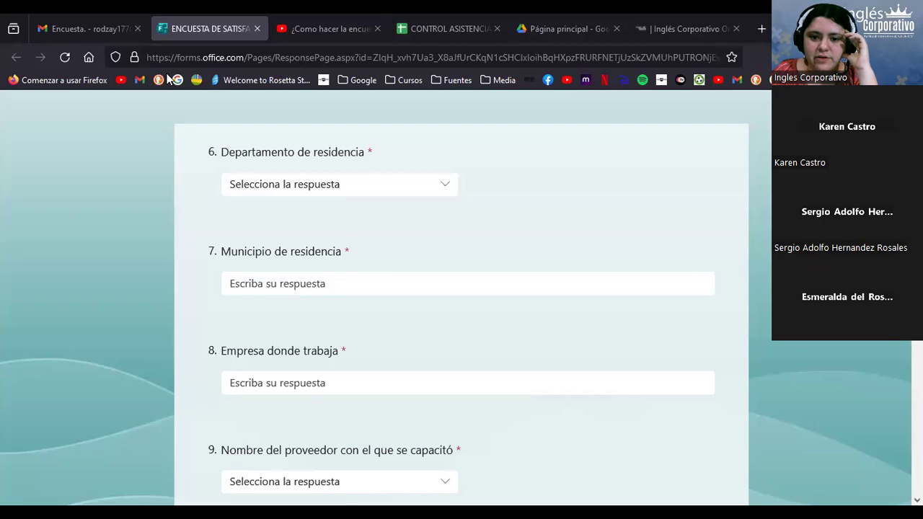
Copy the course name "INGLES PRINCIPIANTE MODULO 5" from the course data in the survey e-mail in Gmail.
click(86, 28)
drag(308, 351, 459, 355)
key(ctrl+c)
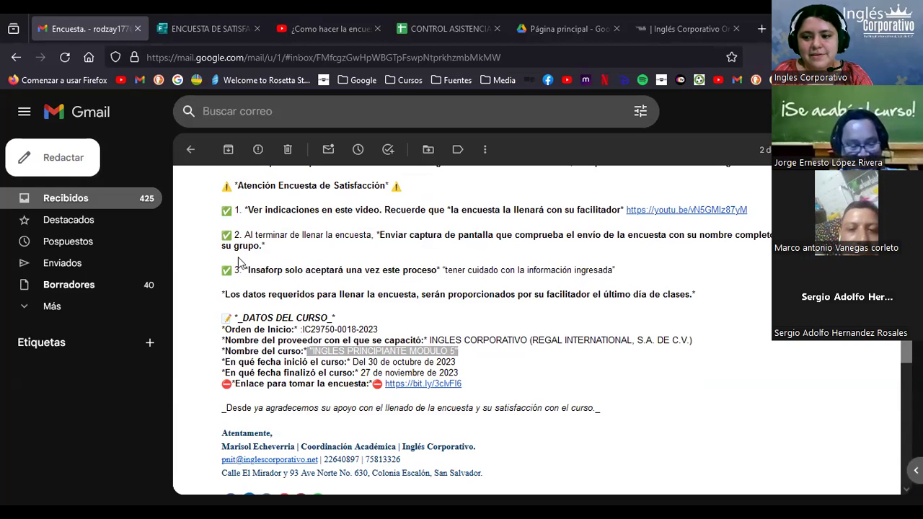
click(514, 361)
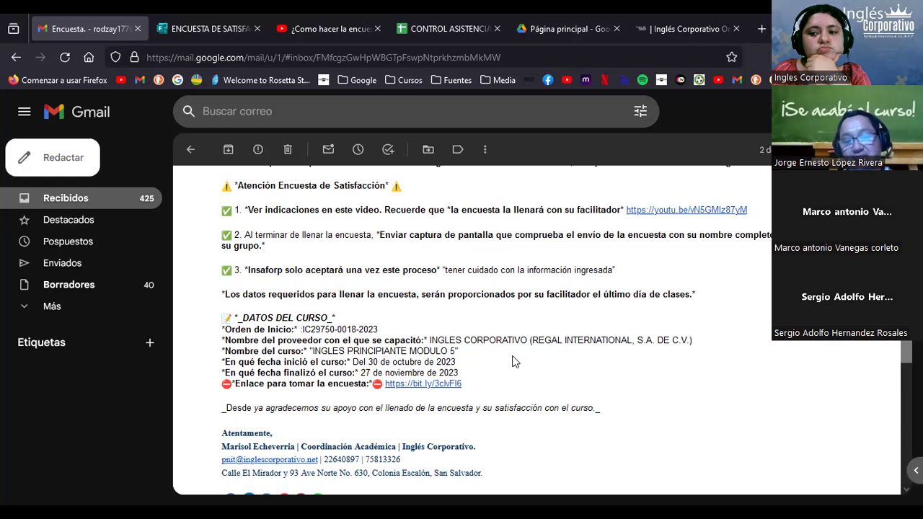
scroll(515, 361, up, 2)
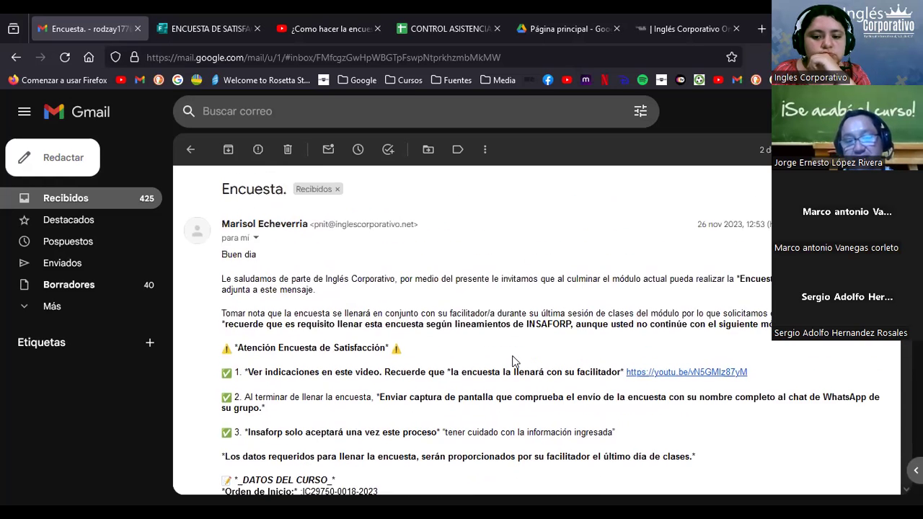
scroll(515, 361, down, 2)
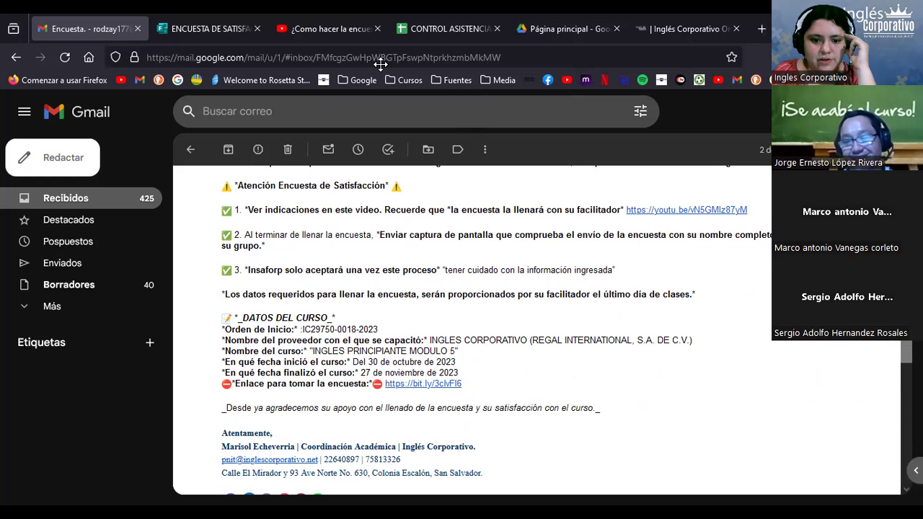
Back in the survey form, choose INGLES CORPORATIVO (REGAL INTERNATIONAL, S.A. DE C.V.) as the training provider in question 9.
key(ctrl+Tab)
scroll(365, 288, down, 1)
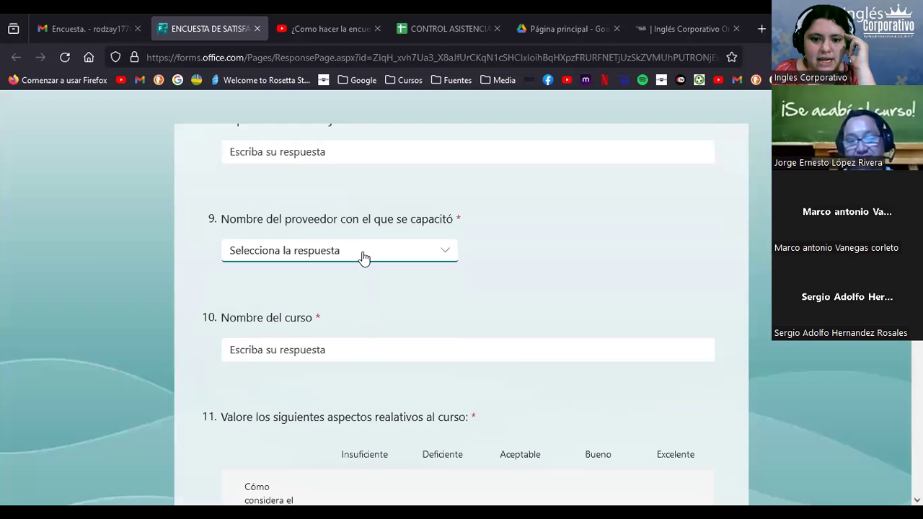
click(364, 258)
scroll(350, 310, down, 5)
scroll(351, 317, up, 4)
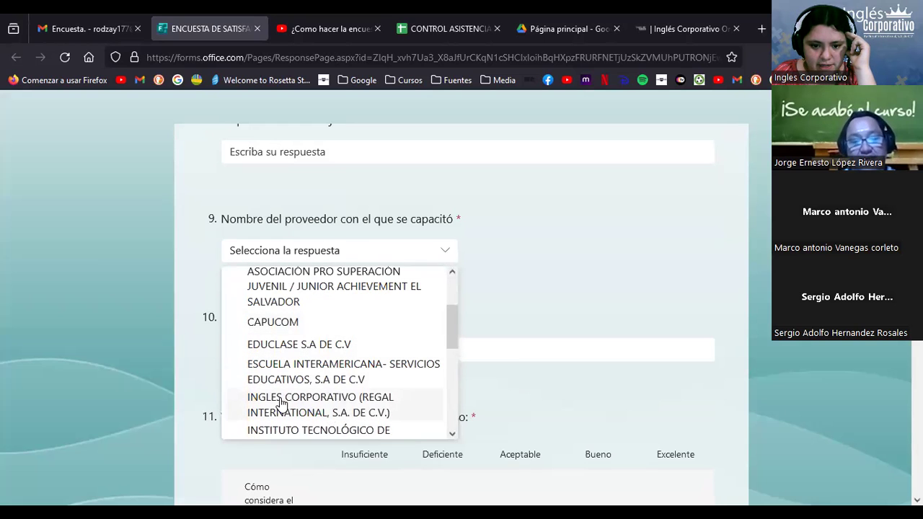
click(347, 407)
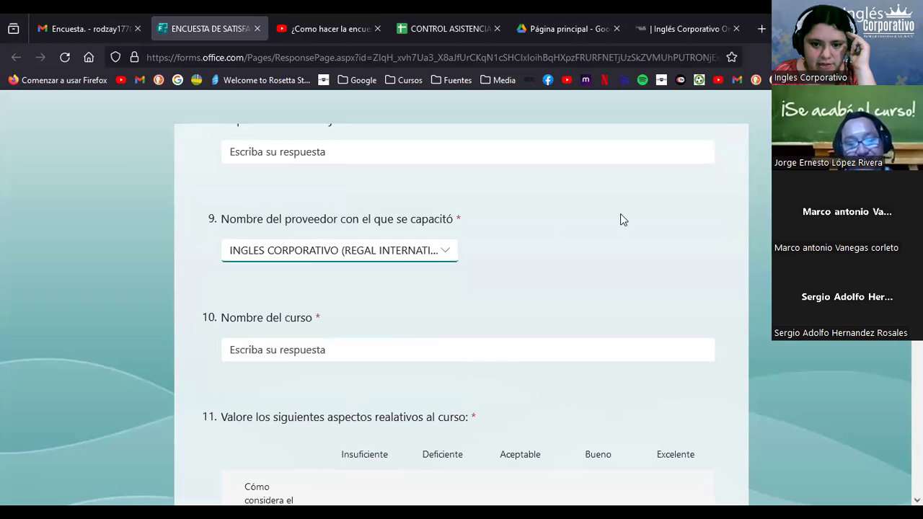
Paste the copied course name "INGLES PRINCIPIANTE MODULO 5" as the answer to question 10, Nombre del curso.
scroll(623, 235, down, 3)
click(433, 201)
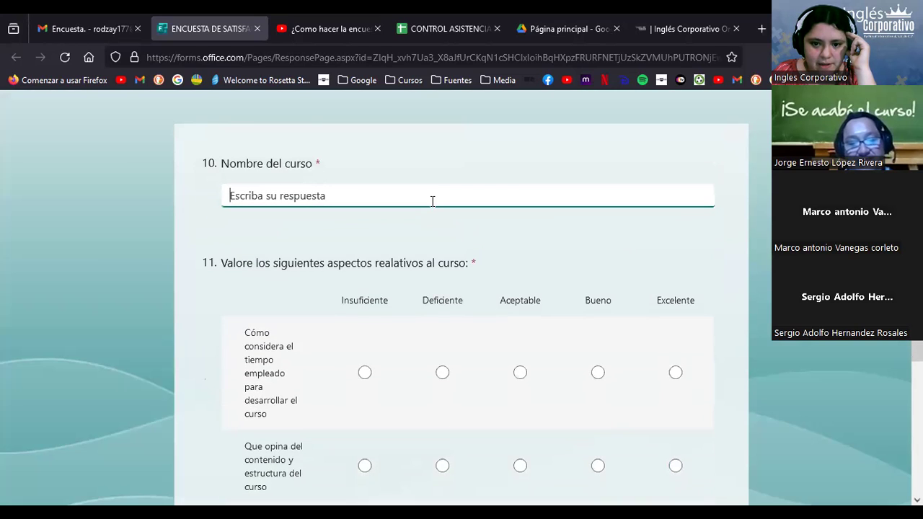
right_click(432, 201)
click(491, 303)
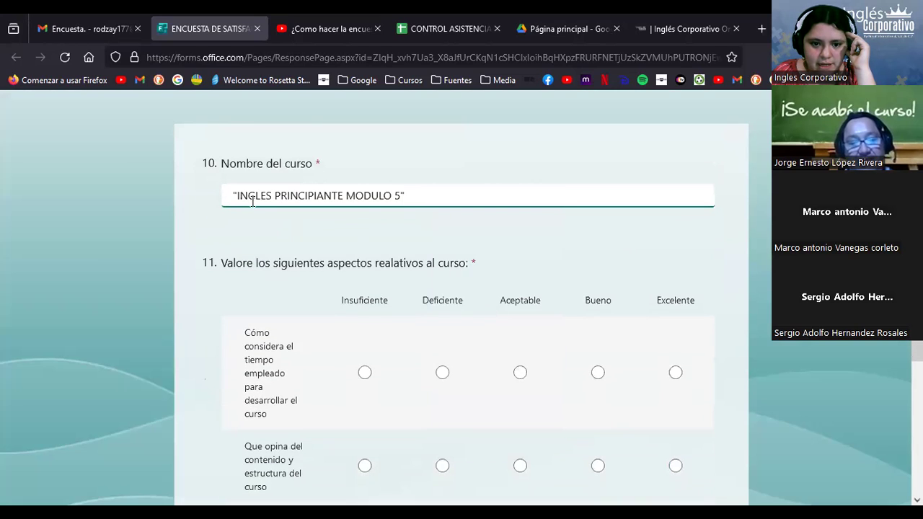
click(444, 238)
Check the course dates in the survey e-mail and set the course start date in question 12 to 30/10/2023.
scroll(444, 239, down, 2)
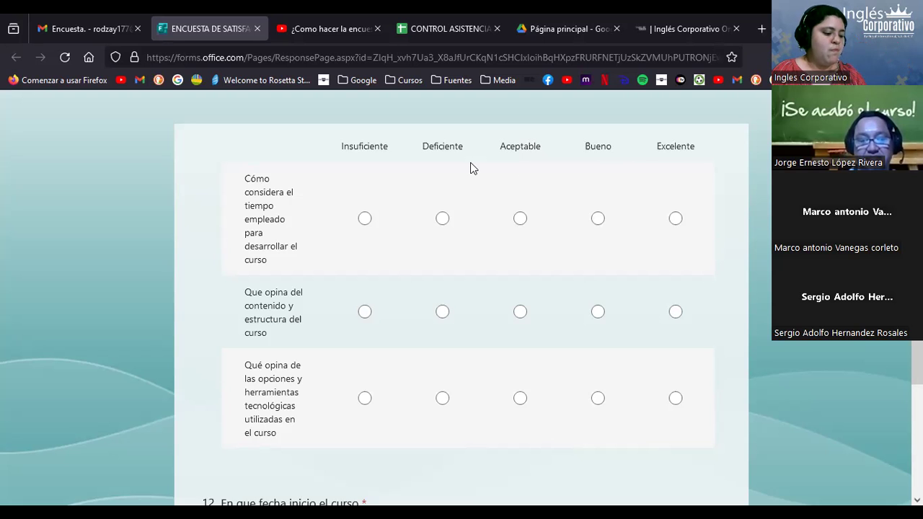
scroll(469, 169, down, 4)
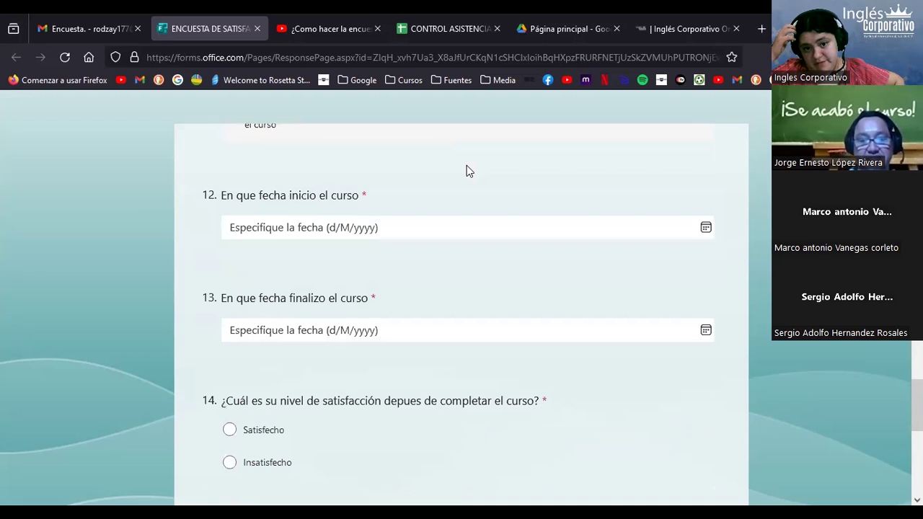
click(88, 28)
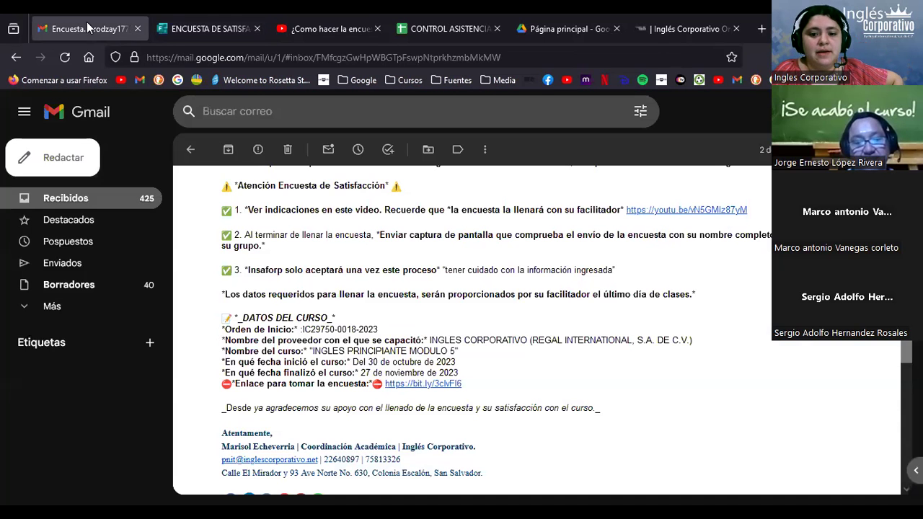
click(167, 29)
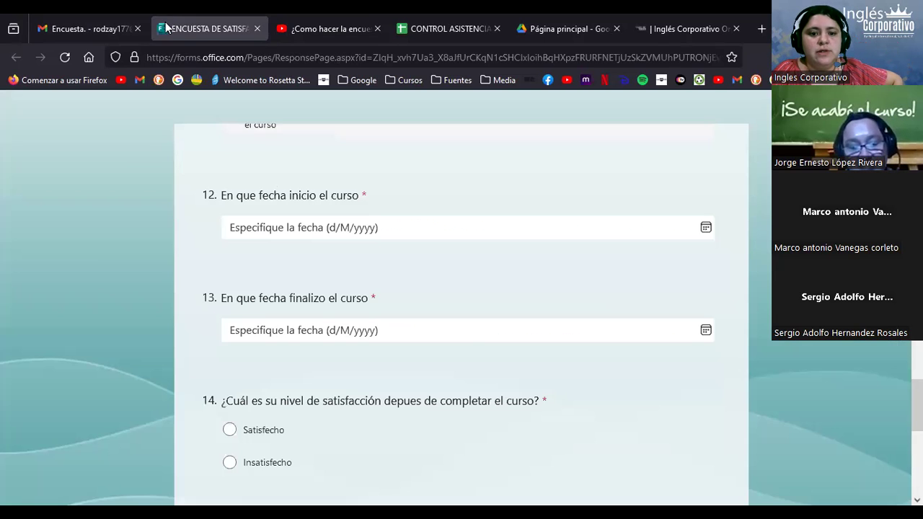
click(351, 220)
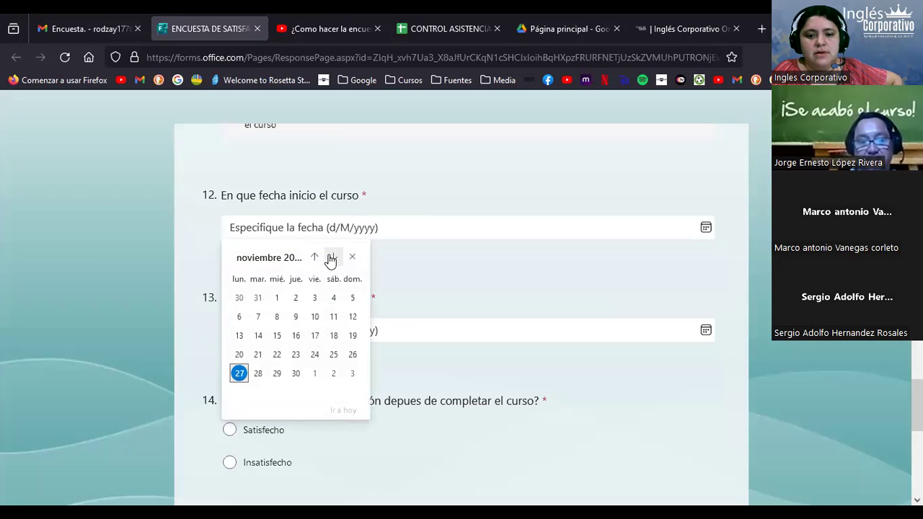
click(315, 260)
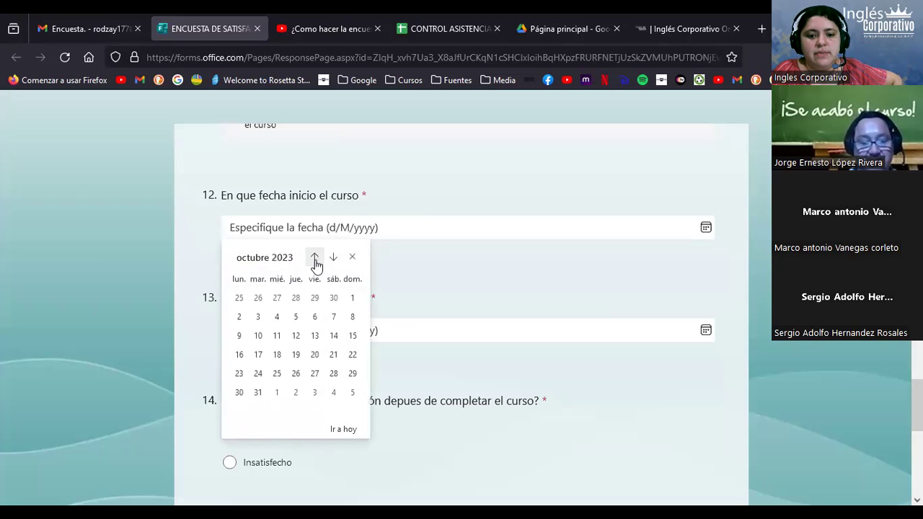
click(239, 393)
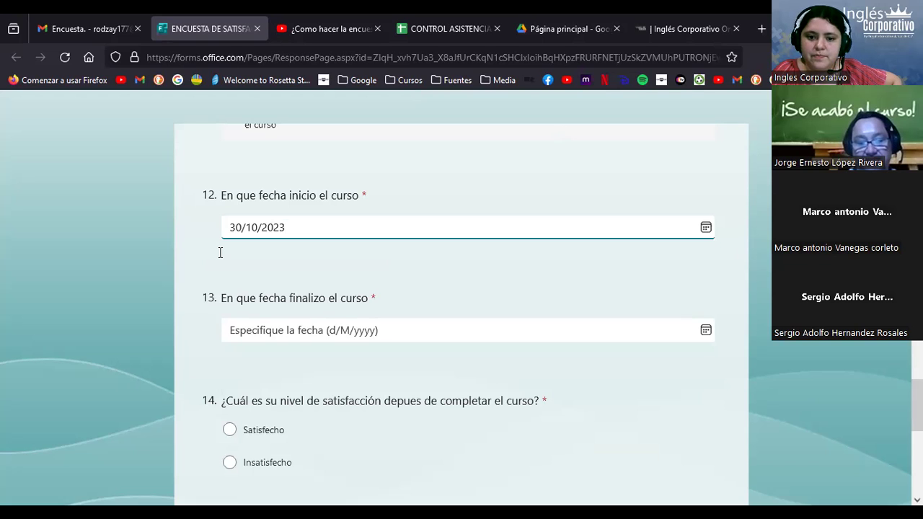
key(Tab)
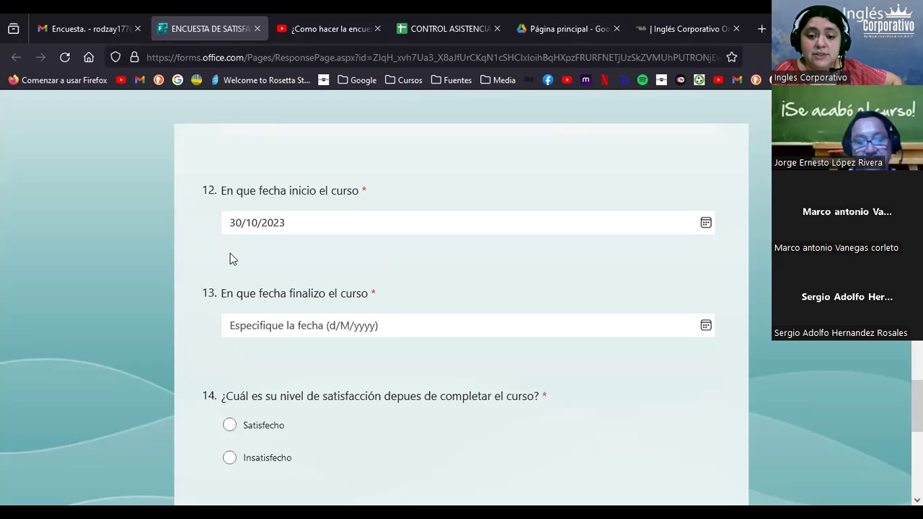
Set the course end date in question 13 to 27/11/2023.
scroll(230, 257, down, 2)
click(261, 247)
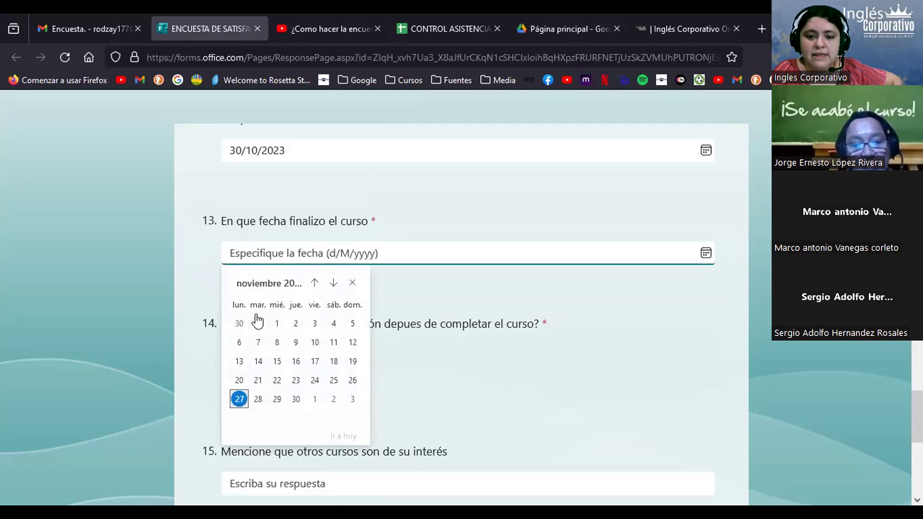
click(238, 401)
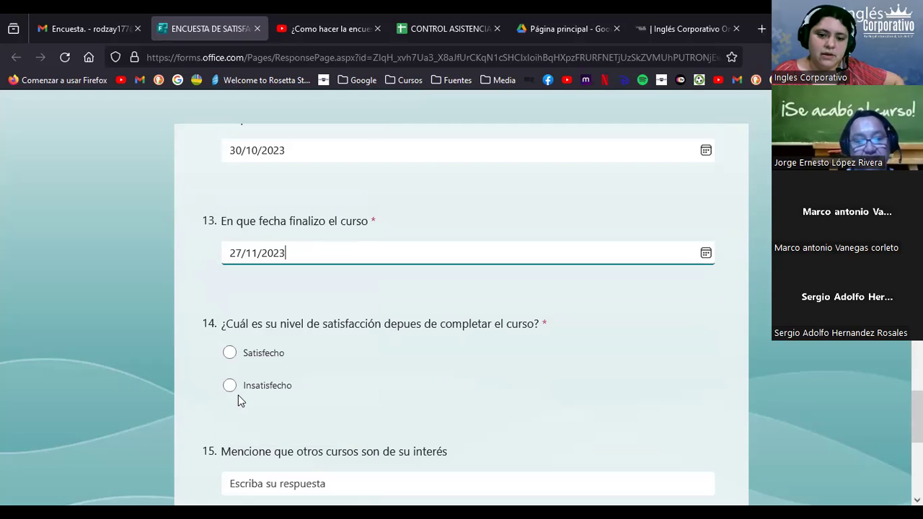
click(212, 288)
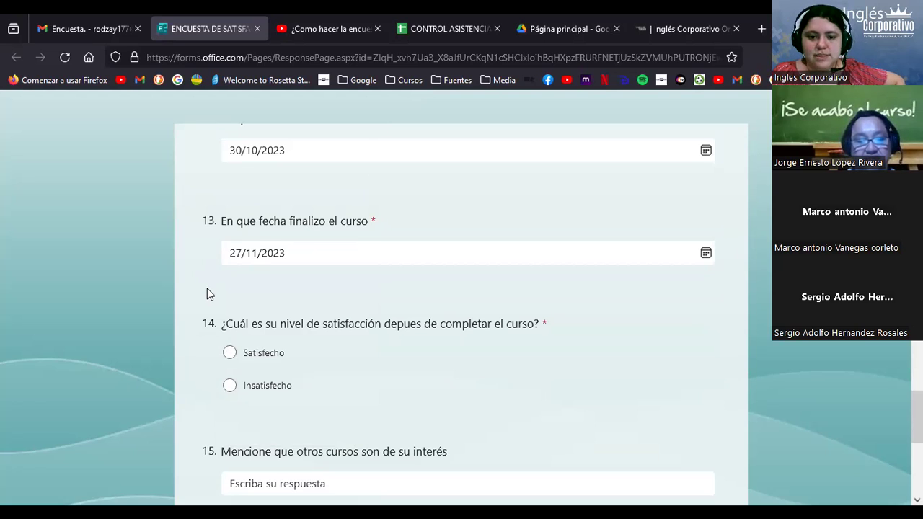
Examine the survey's closing questions on satisfaction level, other courses of interest and comments.
scroll(226, 296, down, 1)
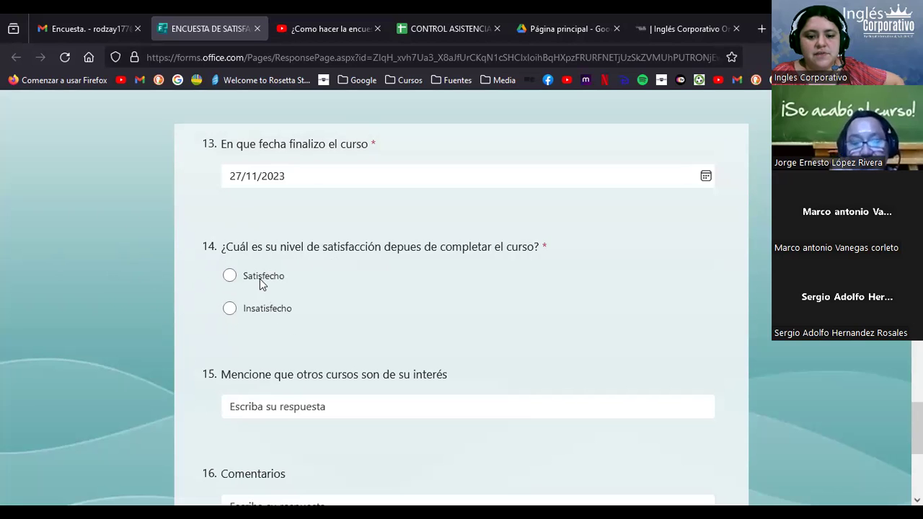
scroll(354, 330, down, 1)
click(353, 325)
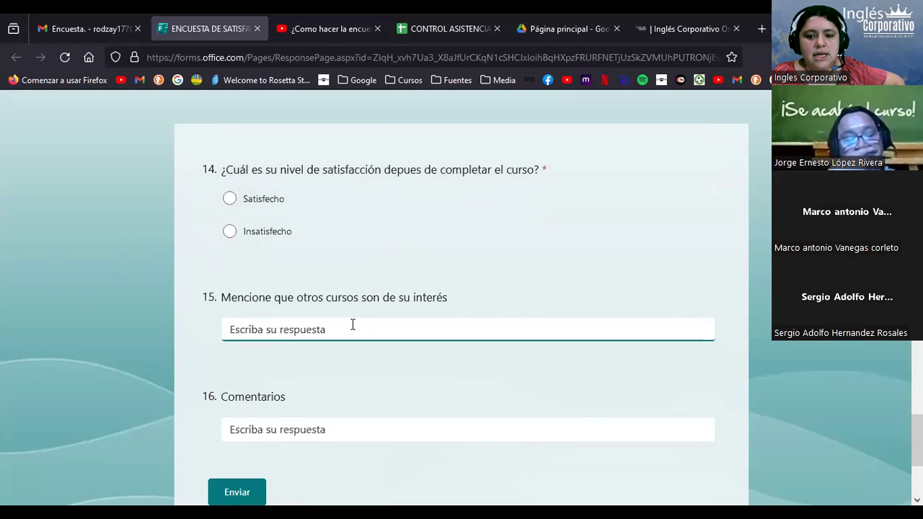
click(318, 427)
click(322, 330)
click(299, 429)
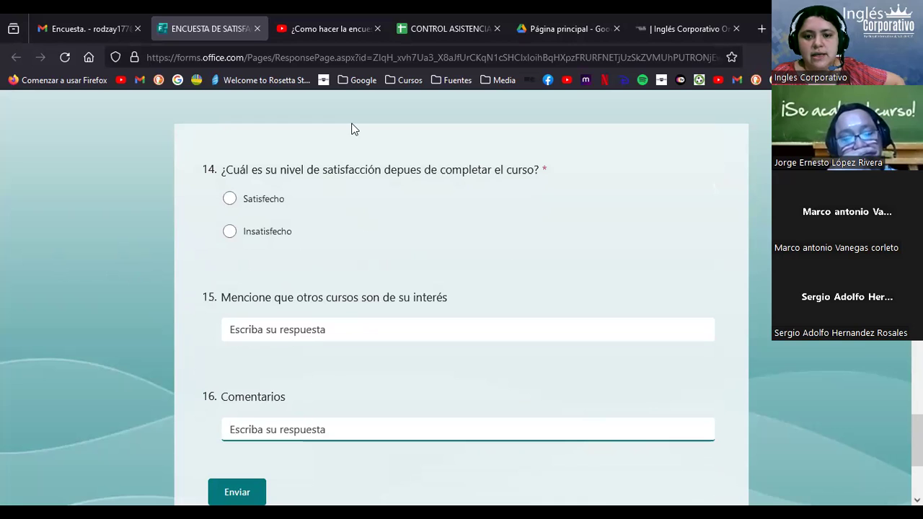
Review the survey from question 1 through question 15, including the department options in question 6 and the rating grid in question 11.
click(443, 261)
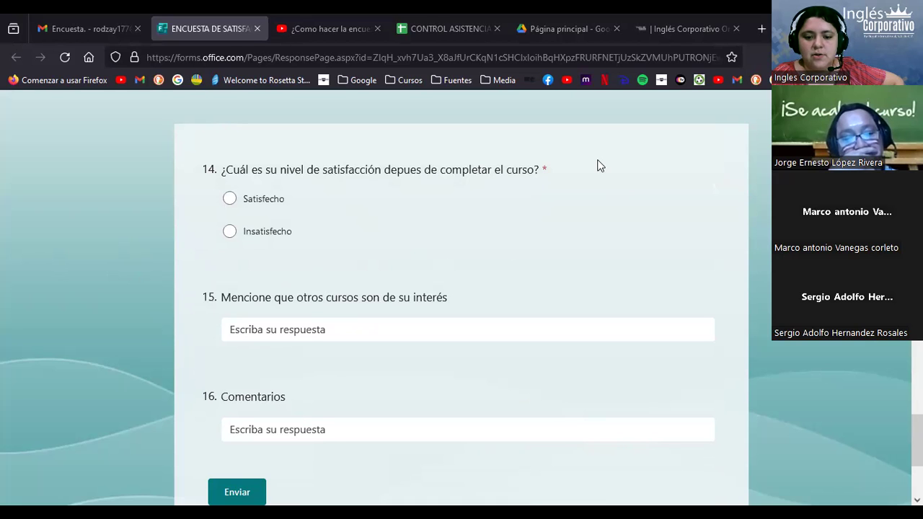
scroll(419, 401, up, 15)
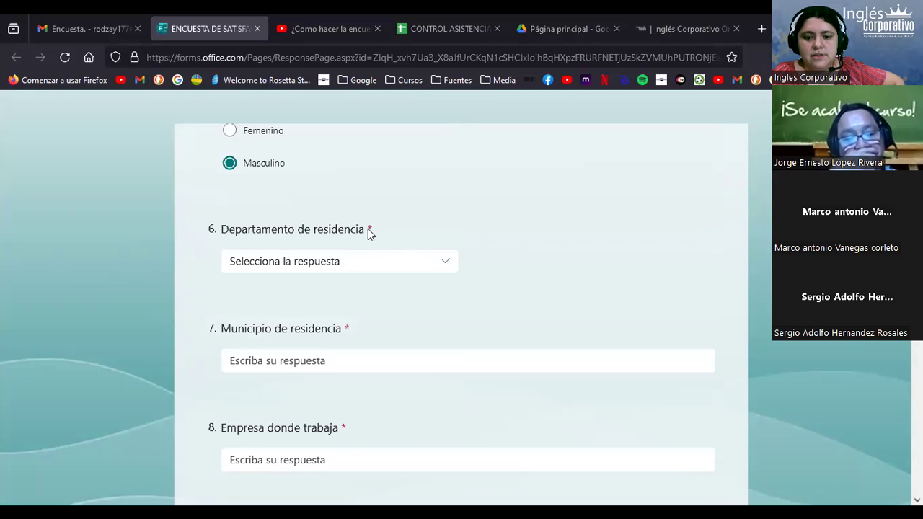
scroll(453, 228, up, 5)
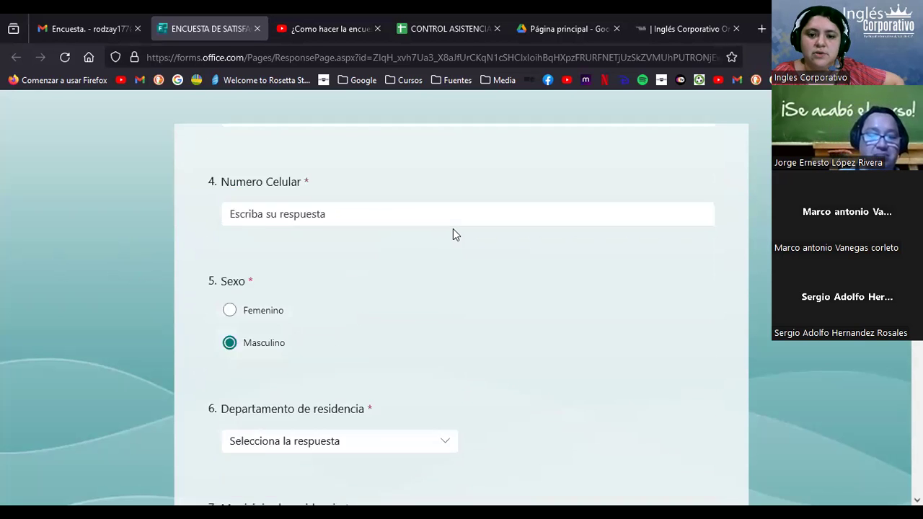
scroll(453, 228, up, 5)
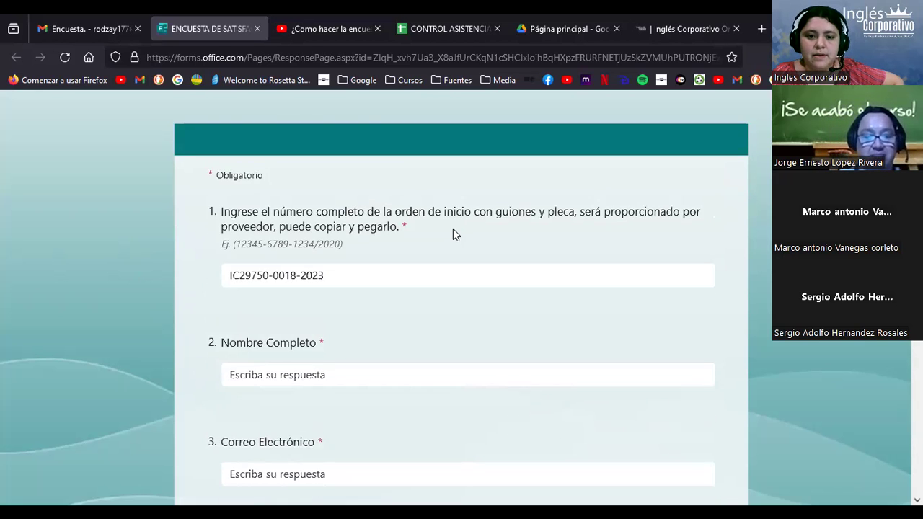
scroll(453, 228, down, 3)
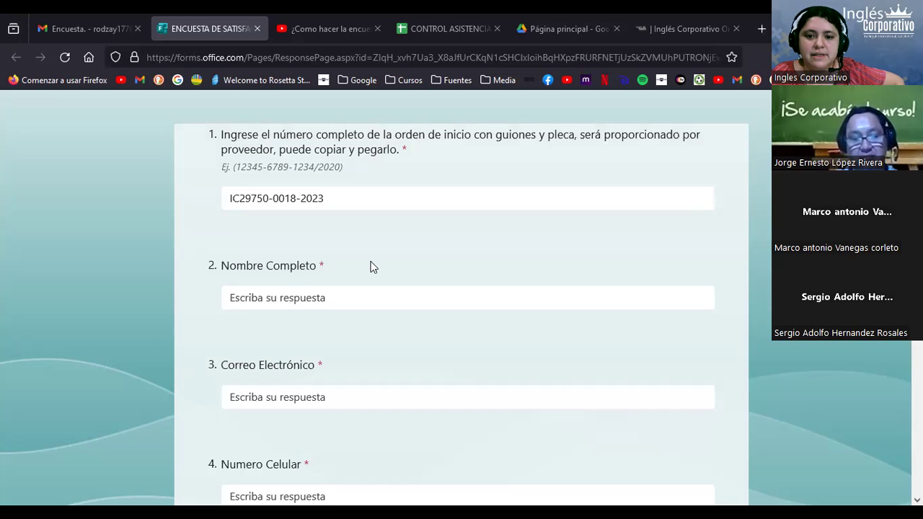
scroll(369, 284, down, 3)
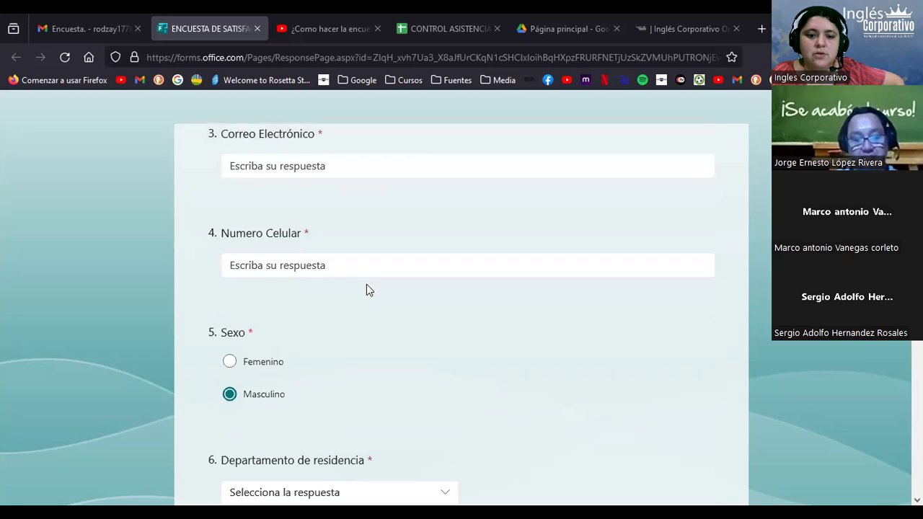
scroll(366, 287, down, 4)
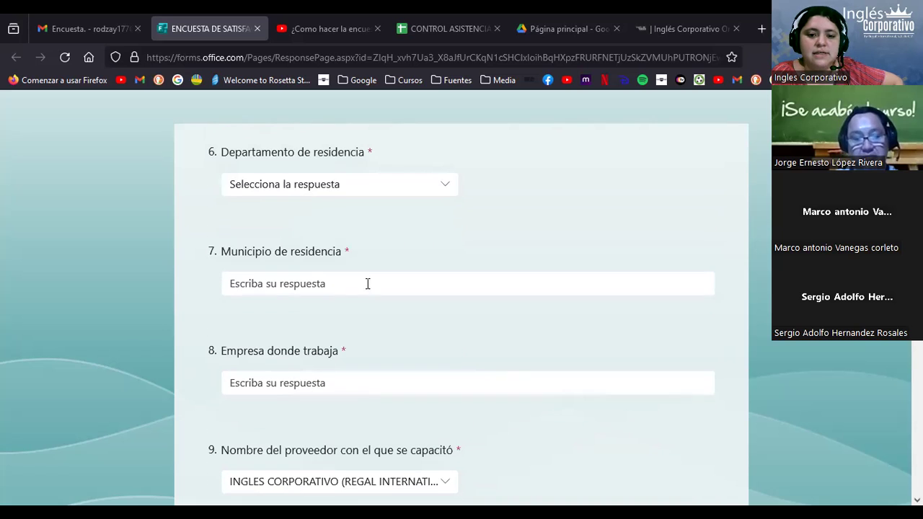
click(368, 184)
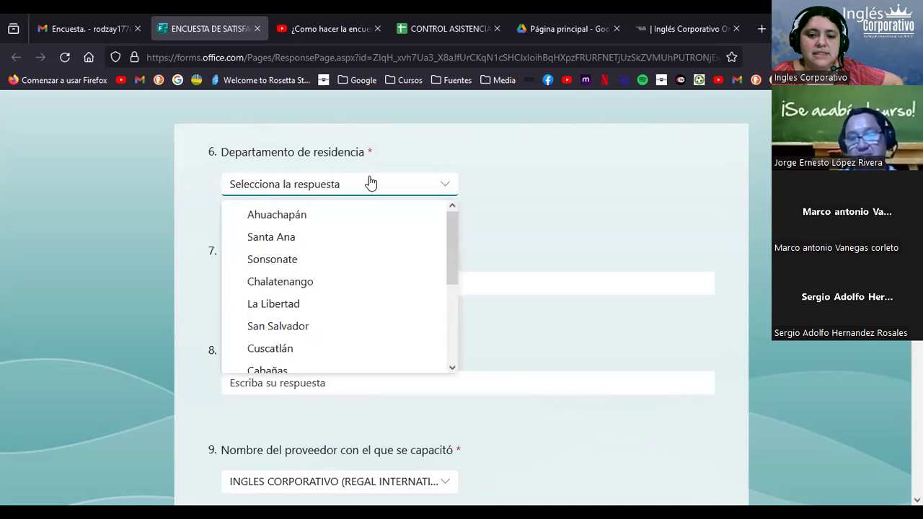
click(530, 221)
scroll(529, 226, down, 2)
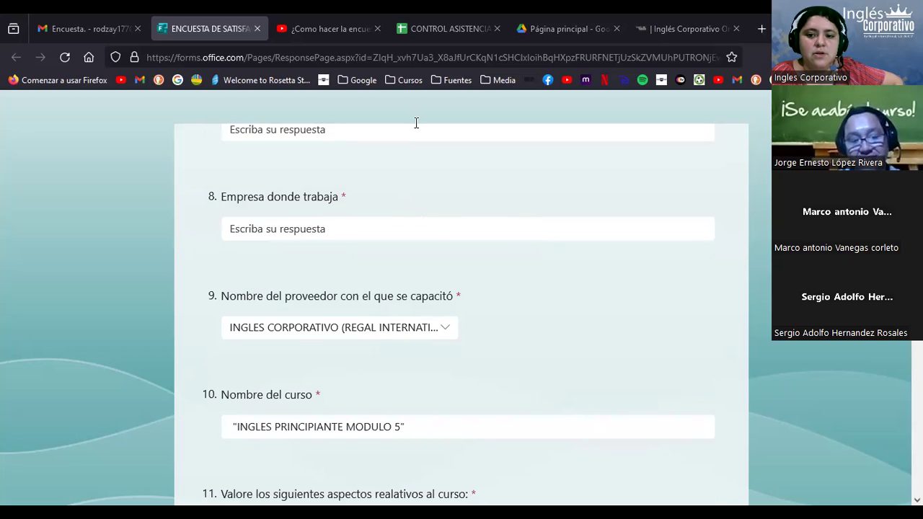
scroll(309, 302, down, 3)
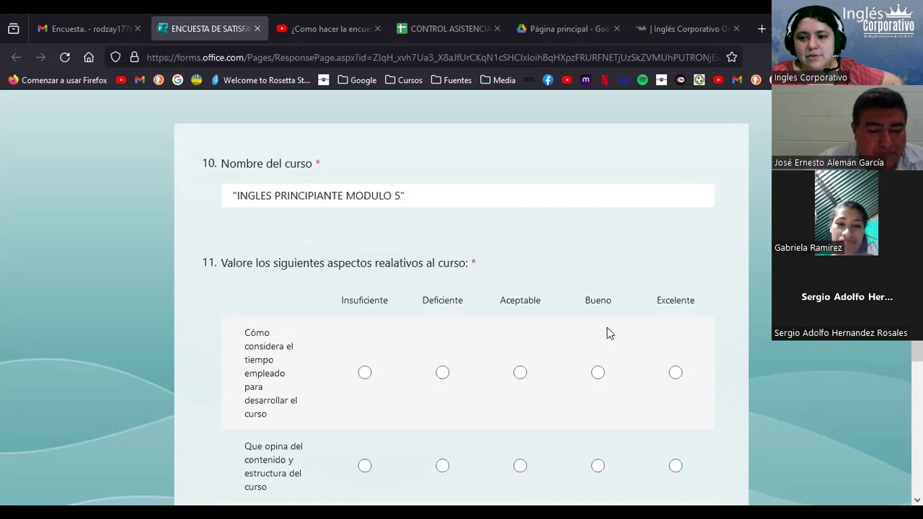
scroll(659, 313, down, 2)
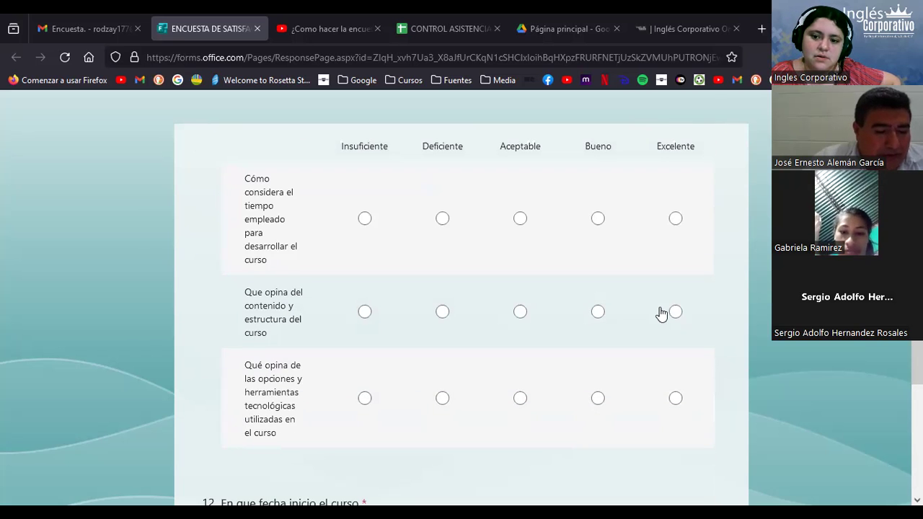
scroll(661, 312, down, 5)
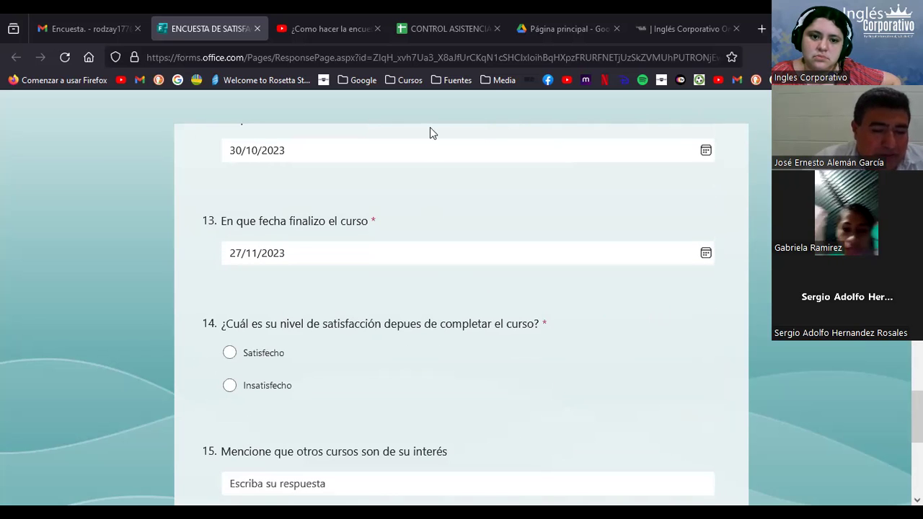
Copy the survey link from the "Enlace para tomar la encuesta" line in the survey e-mail.
click(55, 19)
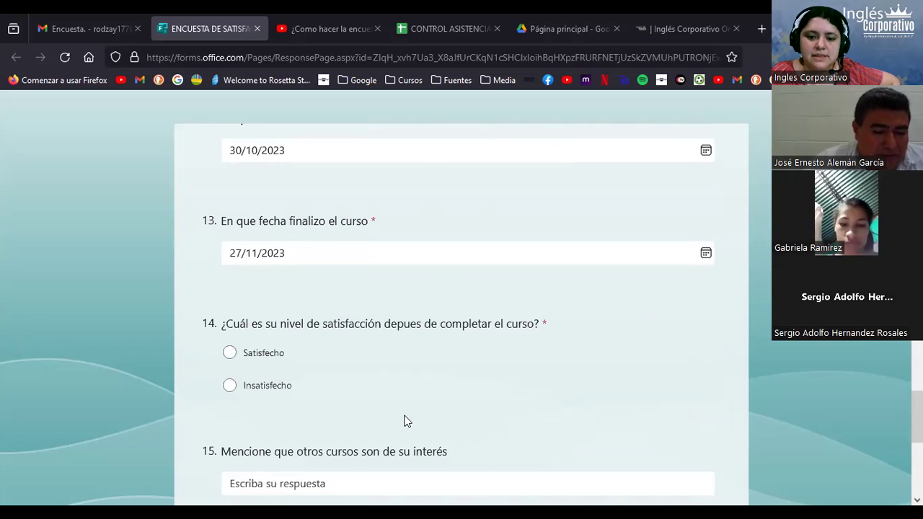
drag(477, 384, 387, 382)
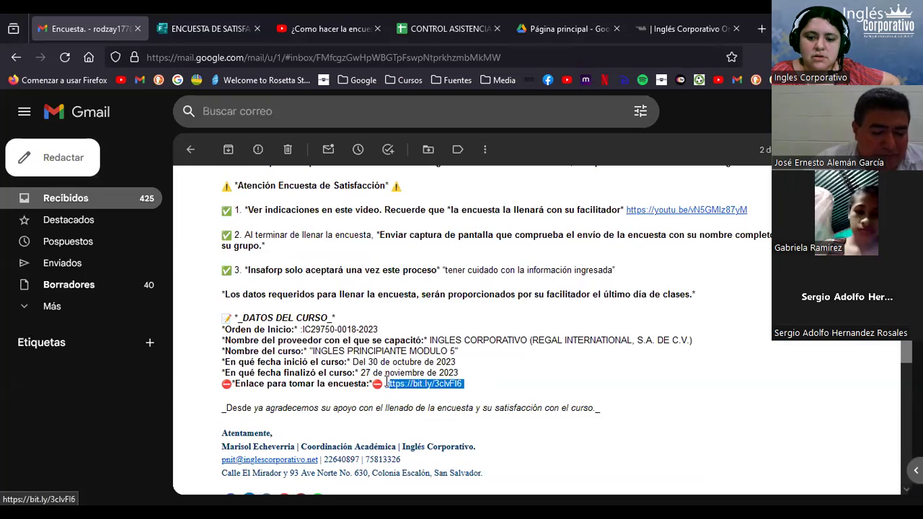
right_click(392, 387)
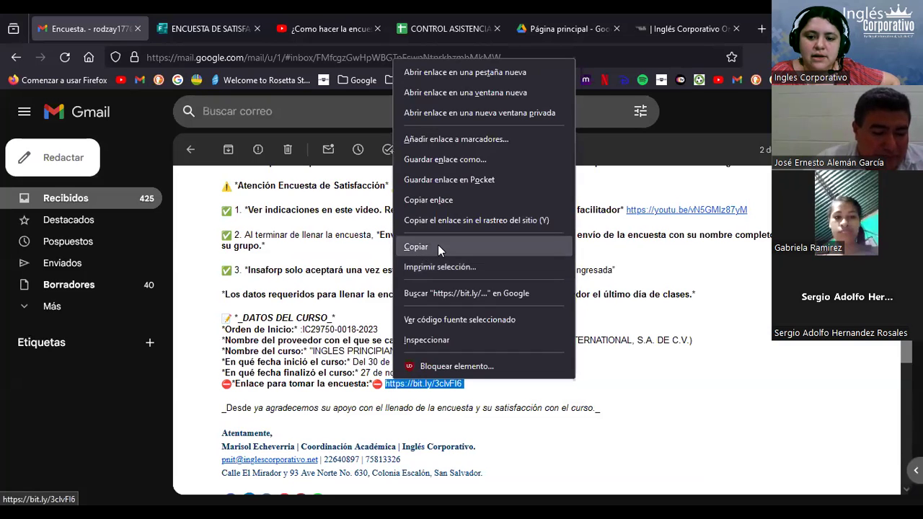
click(439, 246)
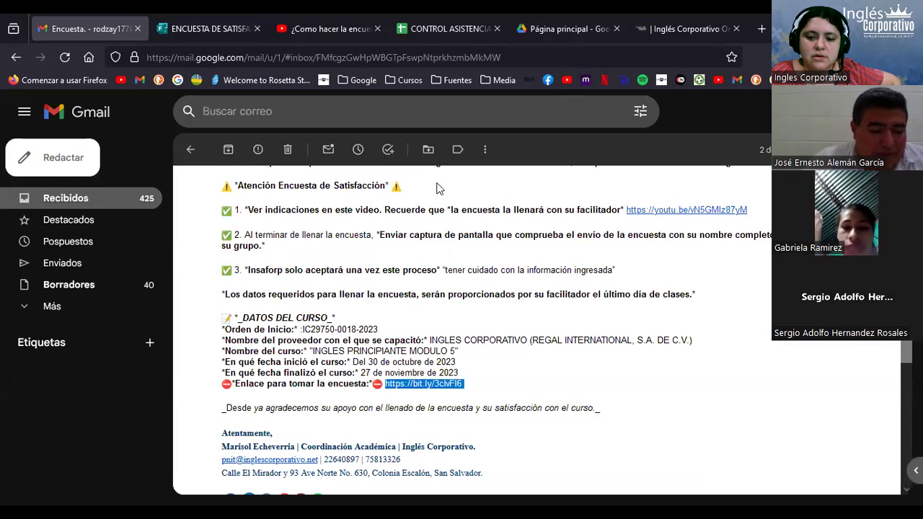
key(alt+Tab)
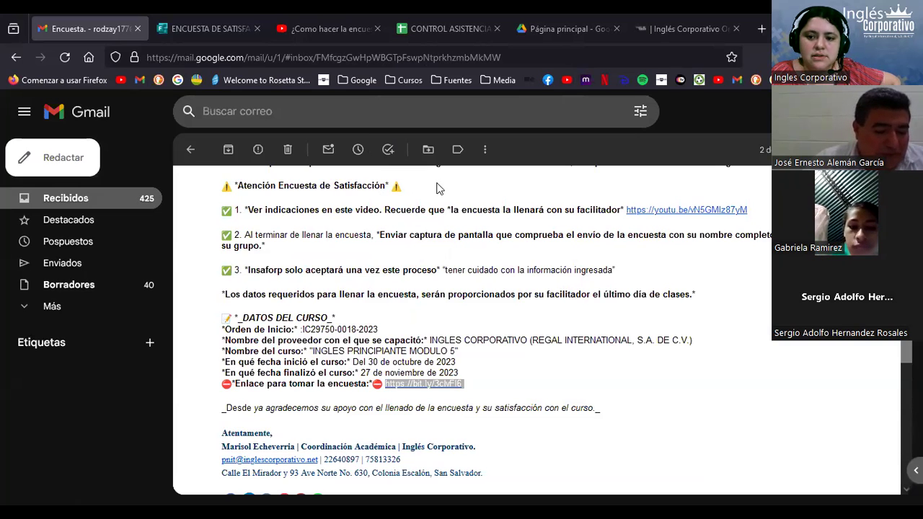
Return to the satisfaction survey page and select its full web address.
click(209, 33)
click(238, 57)
click(75, 220)
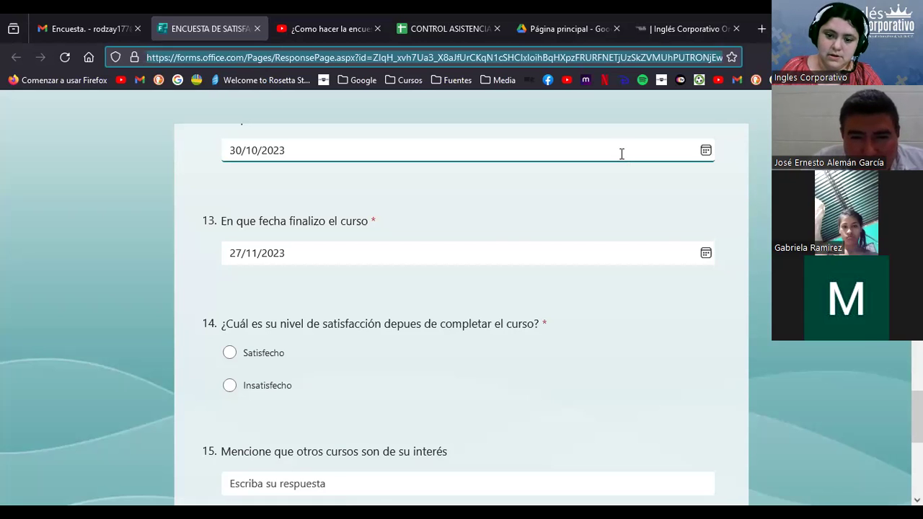
scroll(591, 344, down, 5)
scroll(589, 356, up, 3)
scroll(589, 355, up, 2)
click(224, 198)
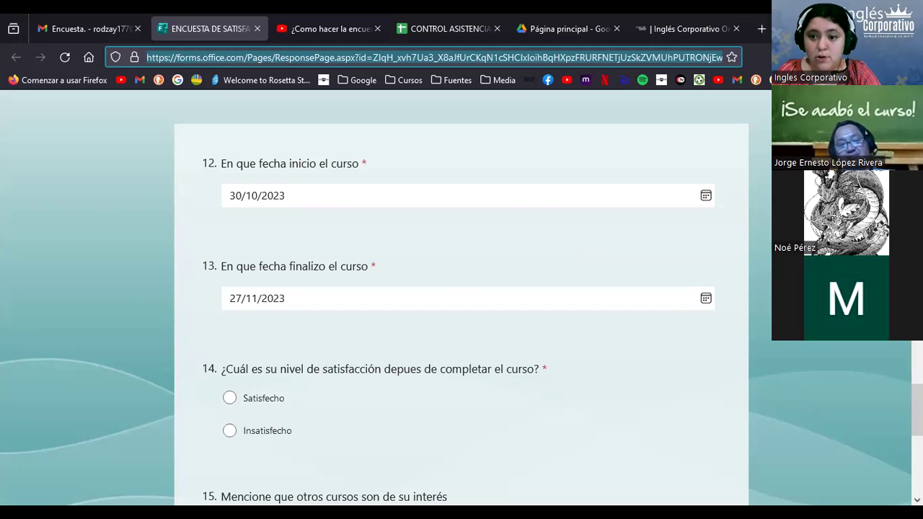
key(ctrl+l)
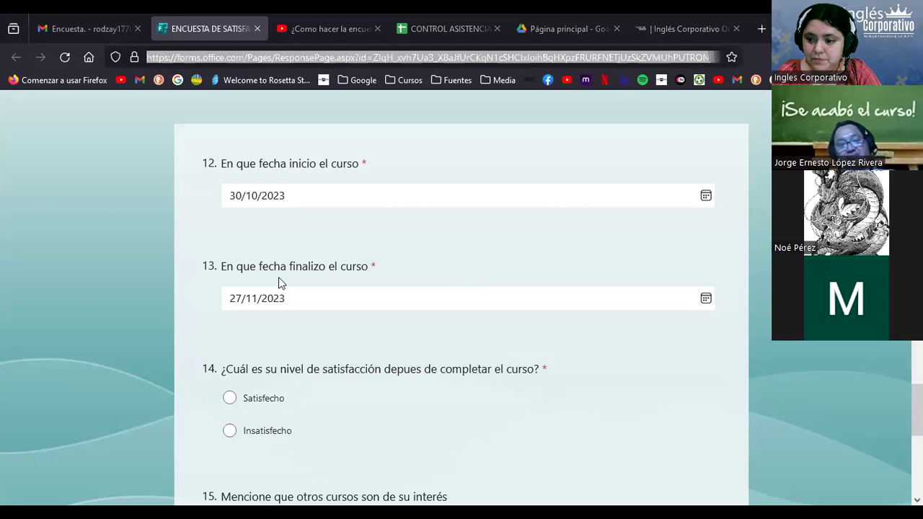